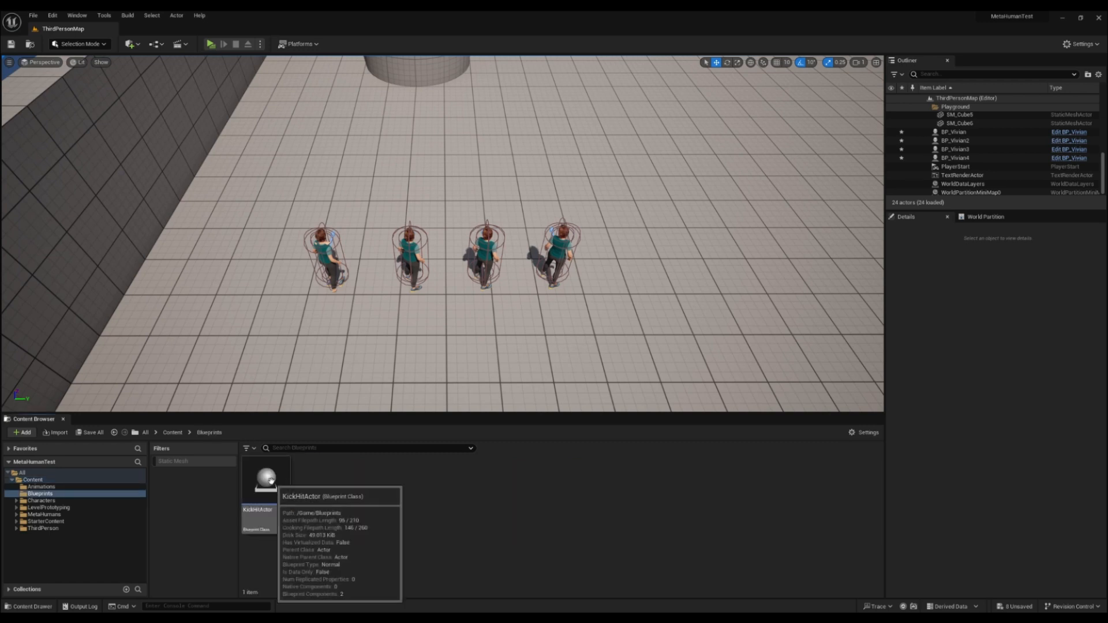
Step: Open the KickHitActor blueprint and enable Hidden in Game for its Sphere component
double_click(272, 481)
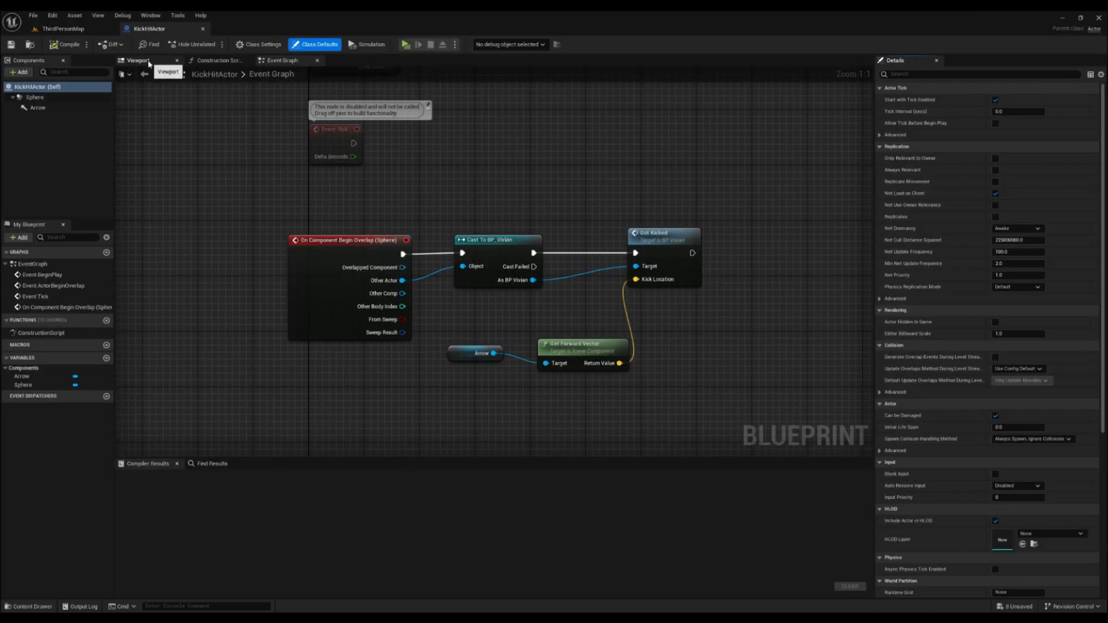
left_click(138, 60)
left_click(35, 97)
left_click(922, 74)
type("hidden")
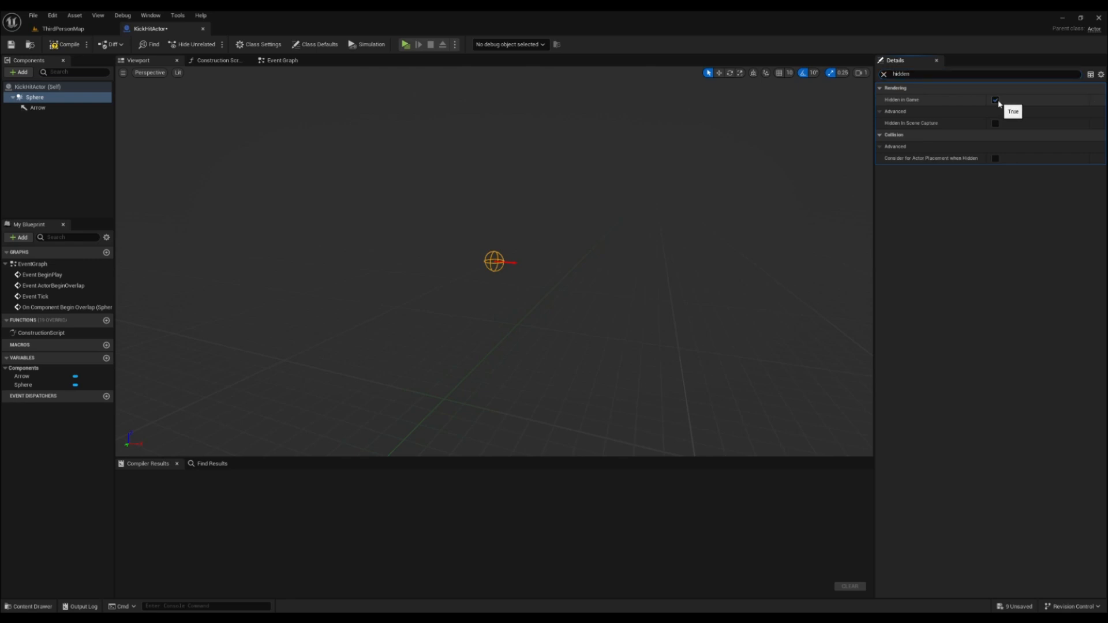
Step: Make sure the Arrow component is also hidden in game, and compile the KickHitActor blueprint
left_click(36, 109)
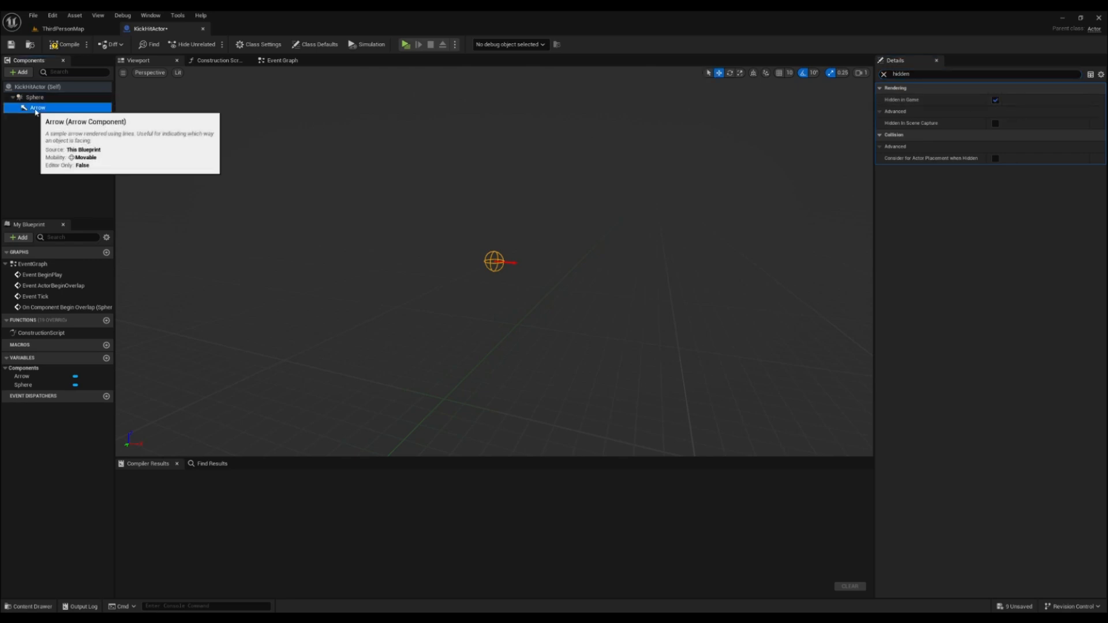
left_click(996, 101)
left_click(996, 100)
key("F7")
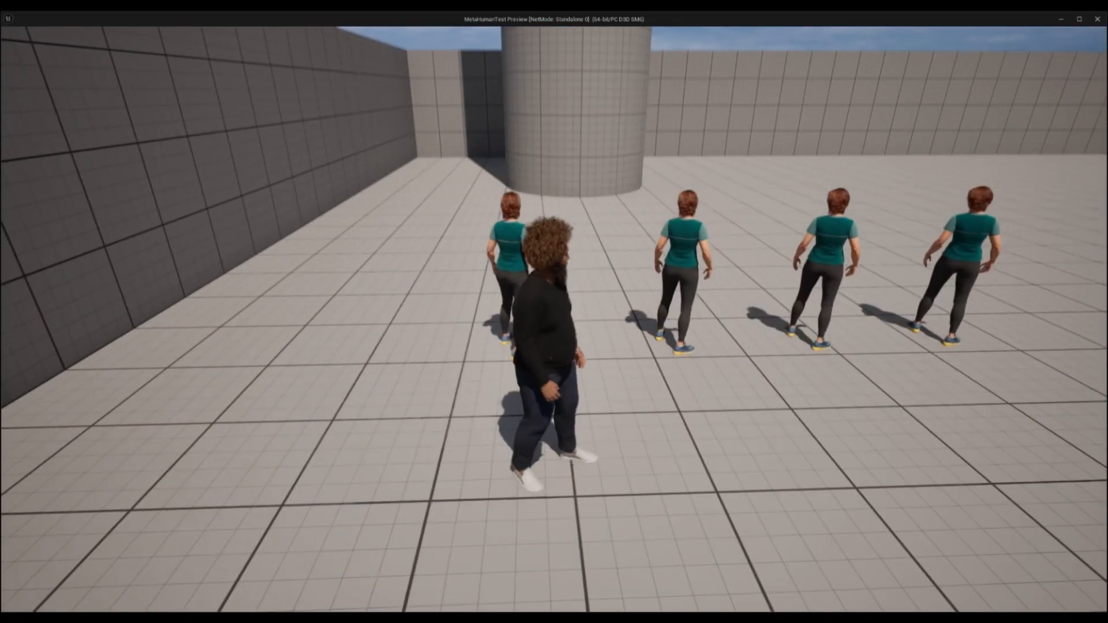
Step: Play-test the level by walking the character up behind the row of standing figures, and end the play session
key("w")
key("a")
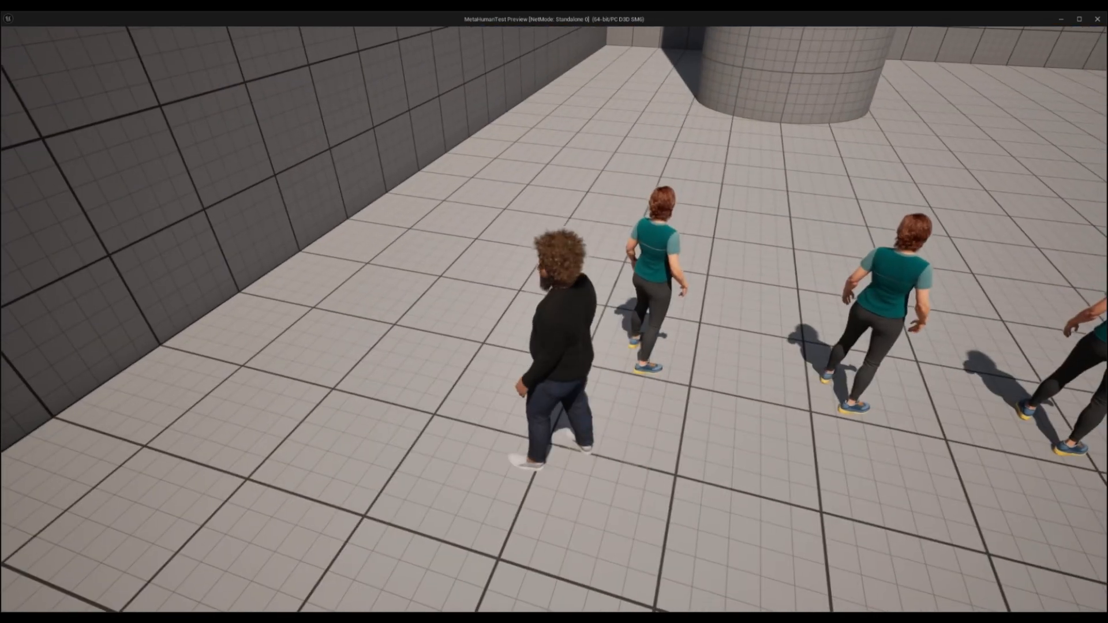
key("w")
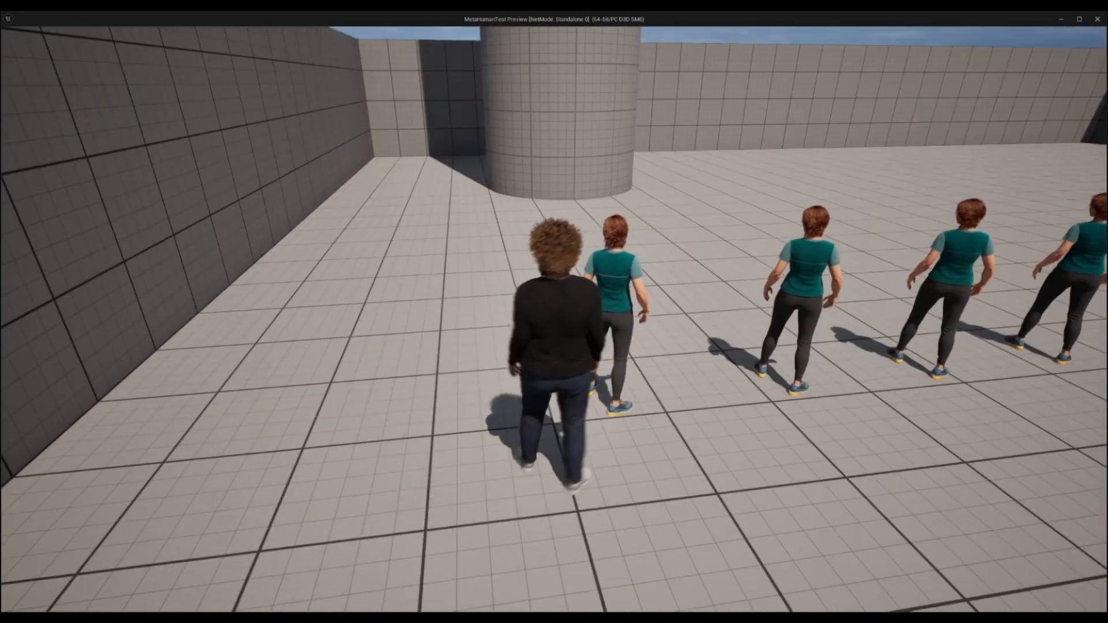
key("Escape")
Step: Open the BP_Vivian blueprint from the MetaHumans Vivian folder and inspect its class settings and Body component
left_click(44, 514)
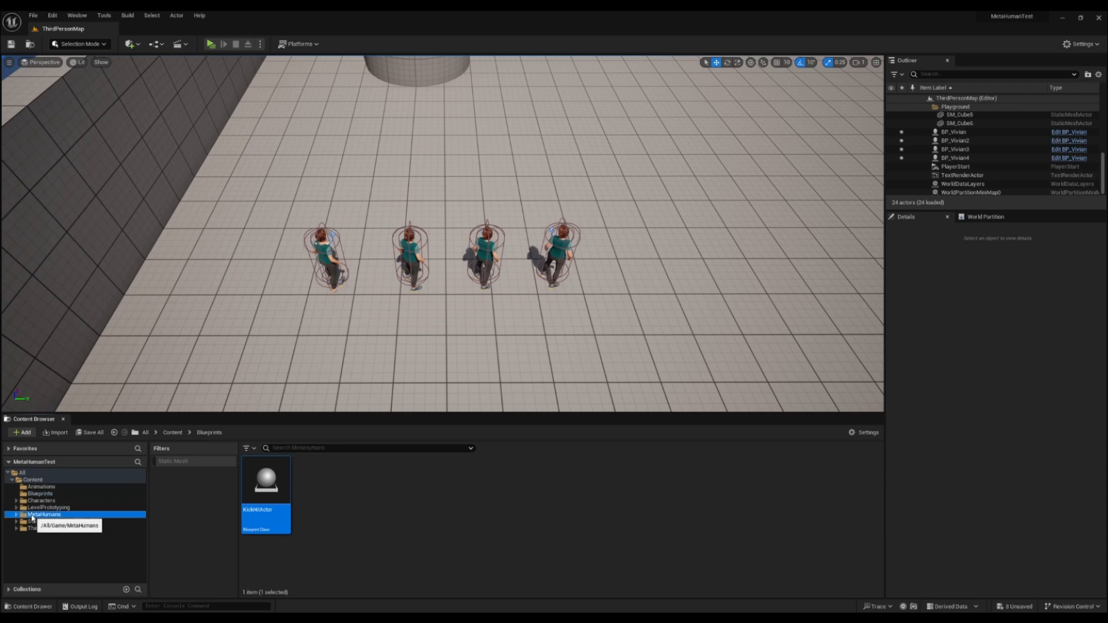
double_click(428, 488)
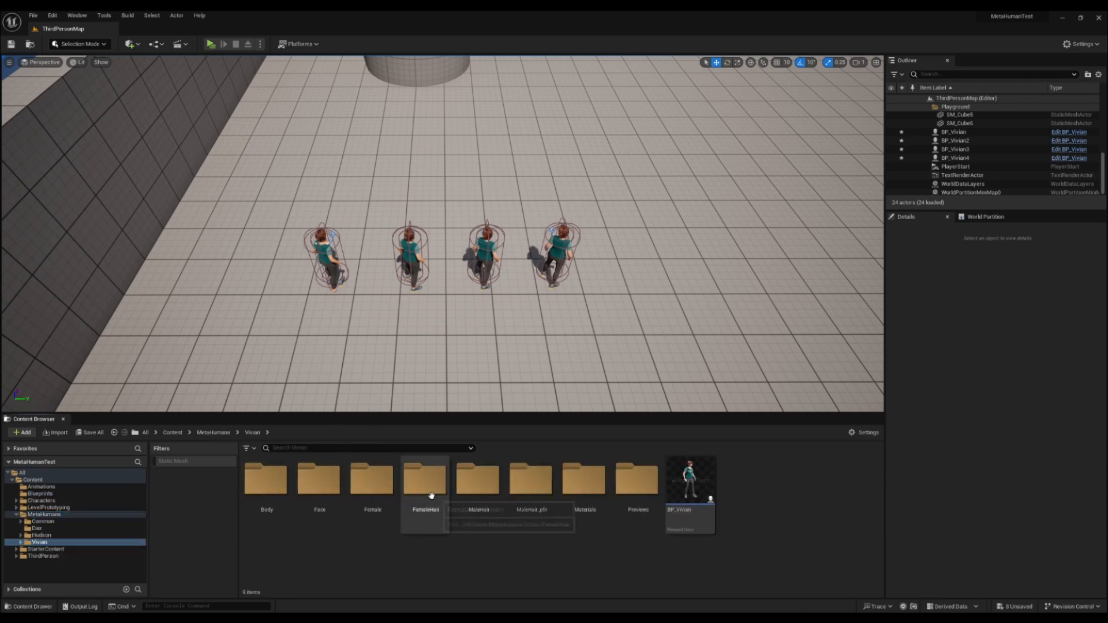
double_click(690, 482)
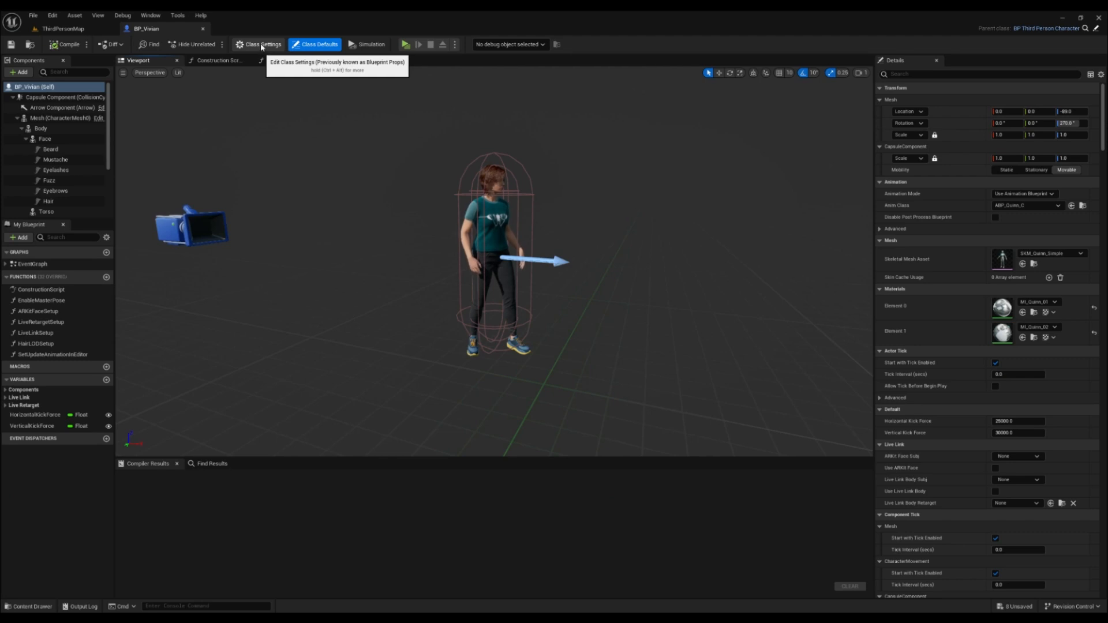
left_click(262, 45)
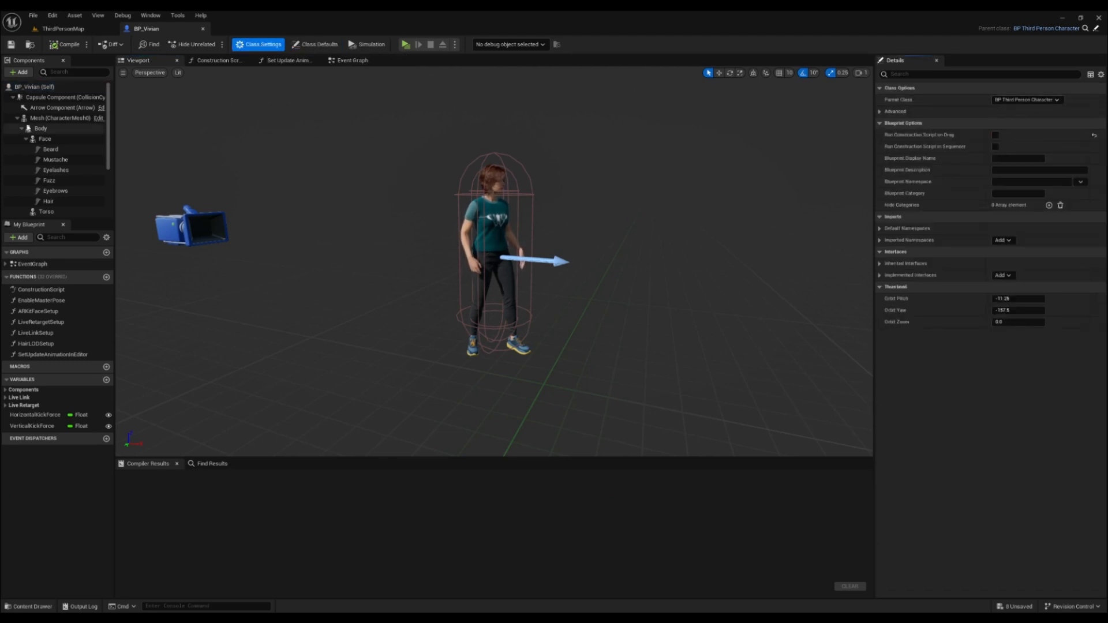
left_click(37, 129)
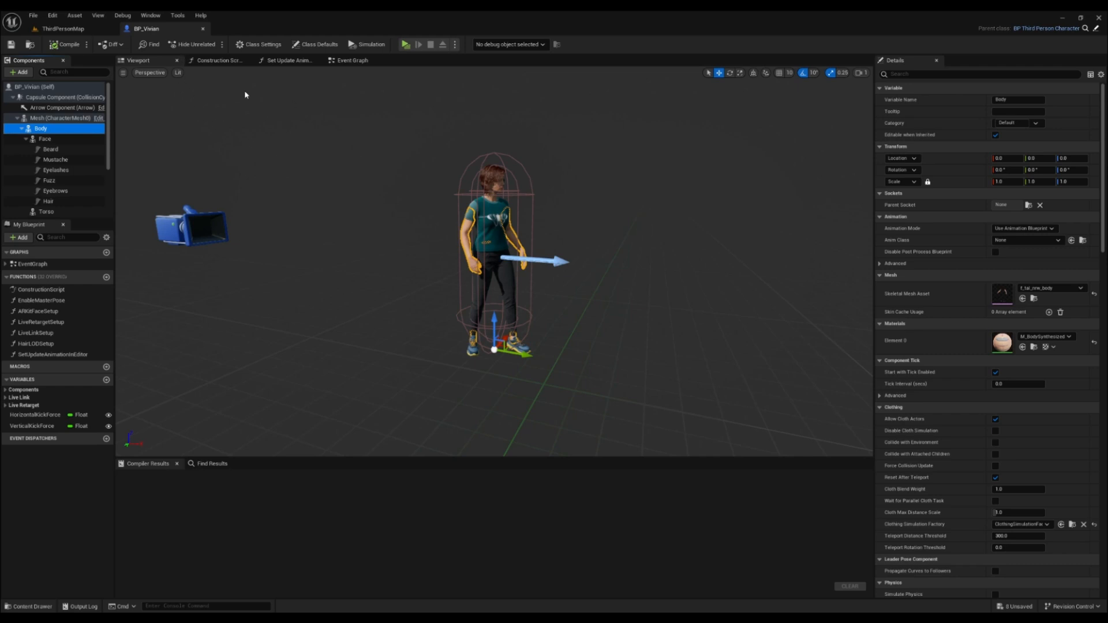
Step: Review BP_Vivian's GotKicked logic in the event graph, the Mesh component's properties and the blueprint's variables
left_click(341, 60)
right_click_drag(366, 196, 386, 195)
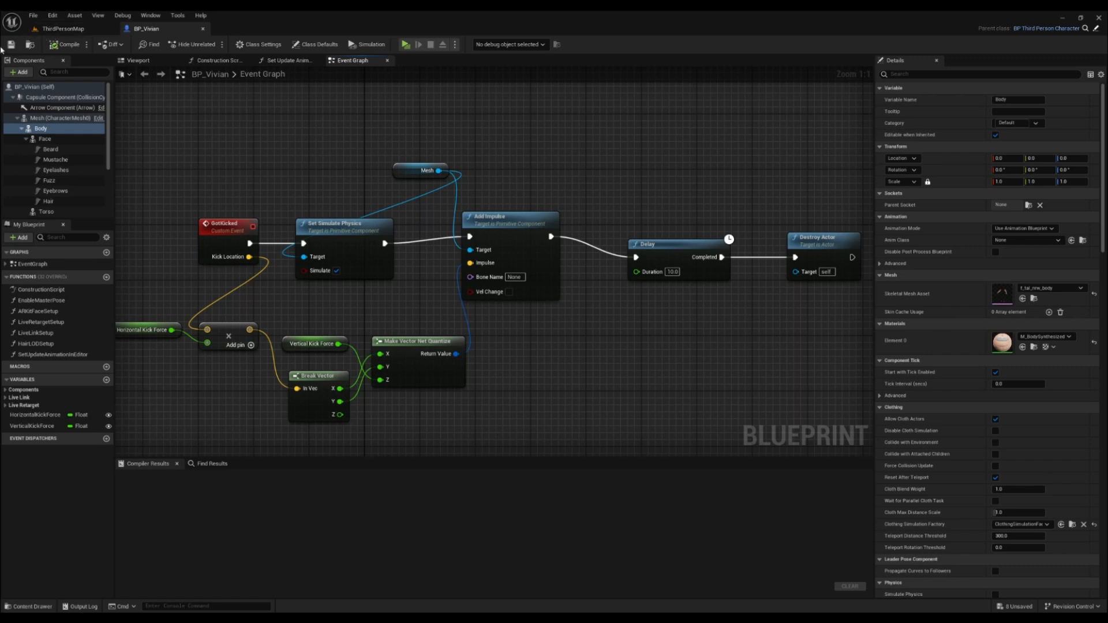
left_click(37, 119)
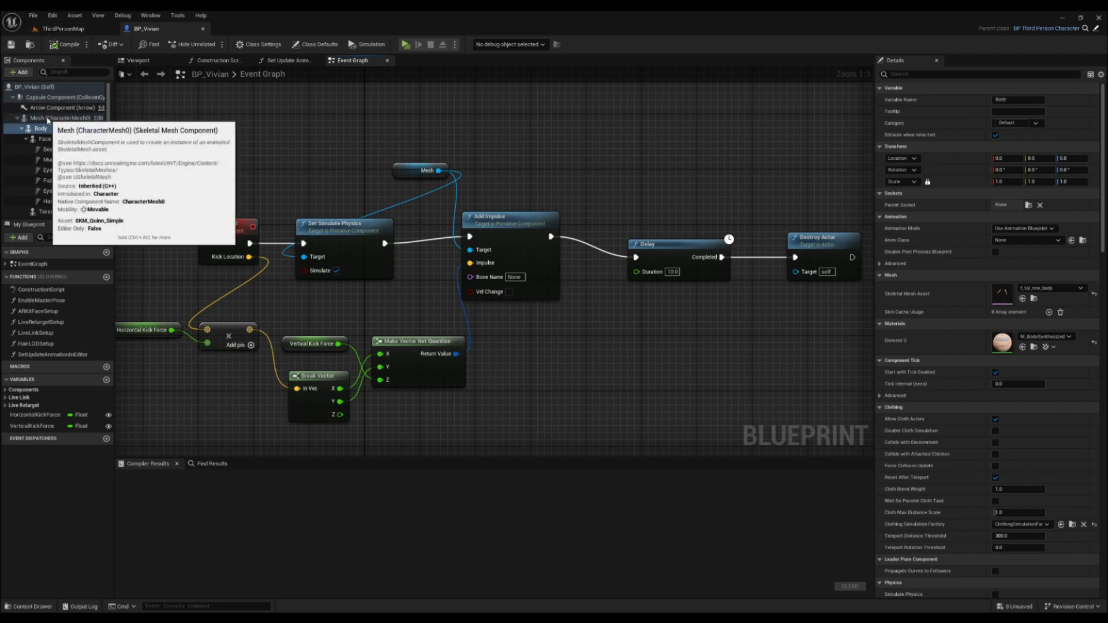
scroll(988, 341, "down", 15)
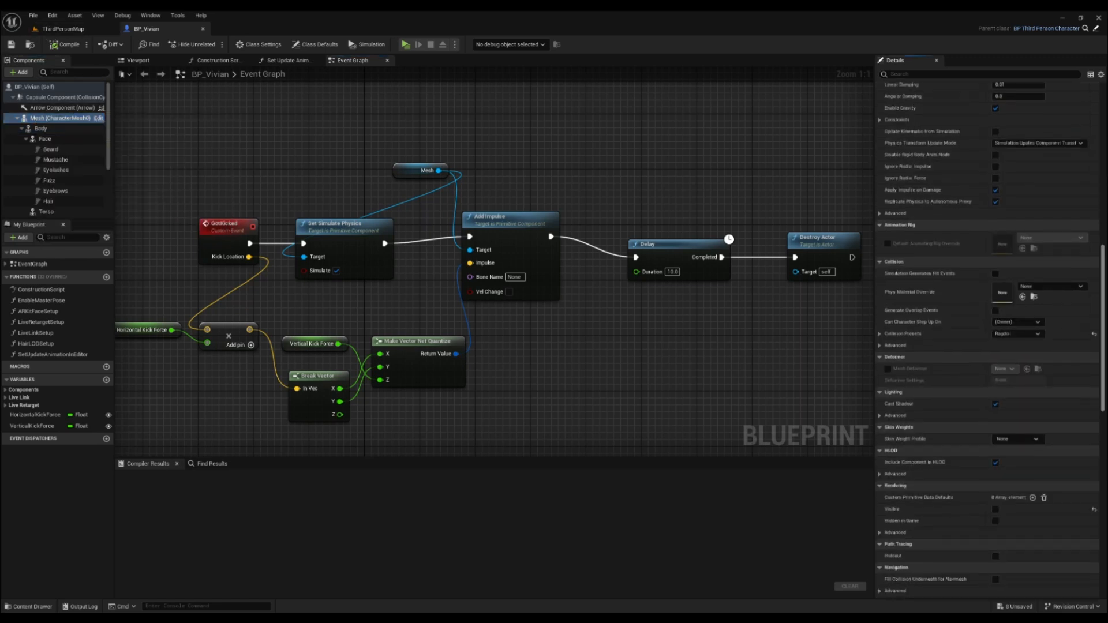
scroll(984, 454, "down", 12)
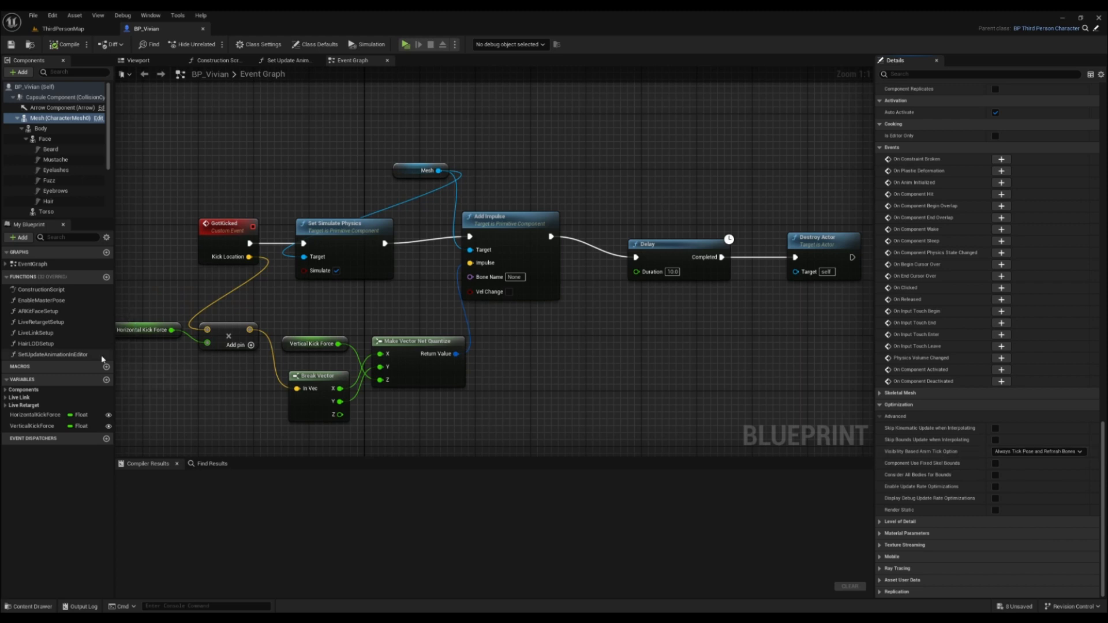
left_click(5, 406)
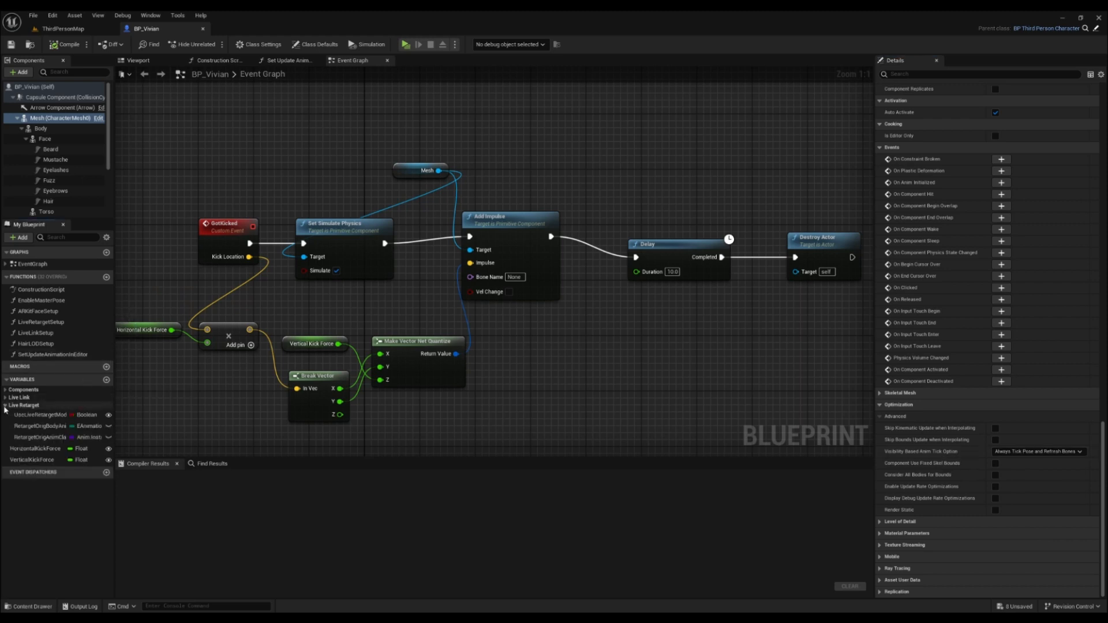
left_click(35, 415)
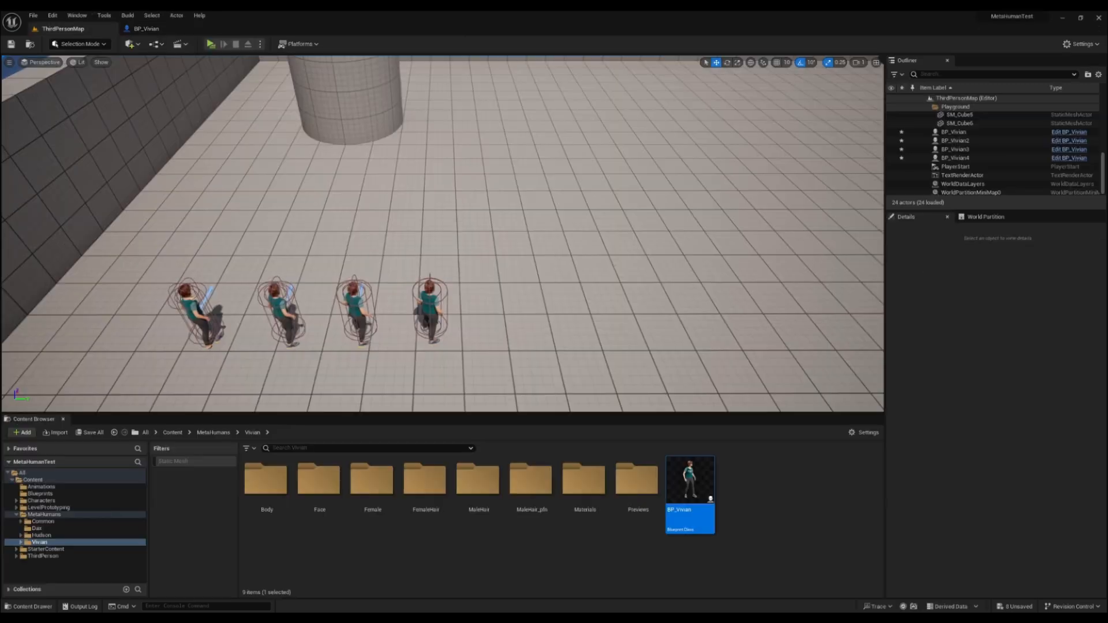
Step: Open the KickAnimation level sequence from the Animations folder with an empty area of floor in view
key("d")
key("d")
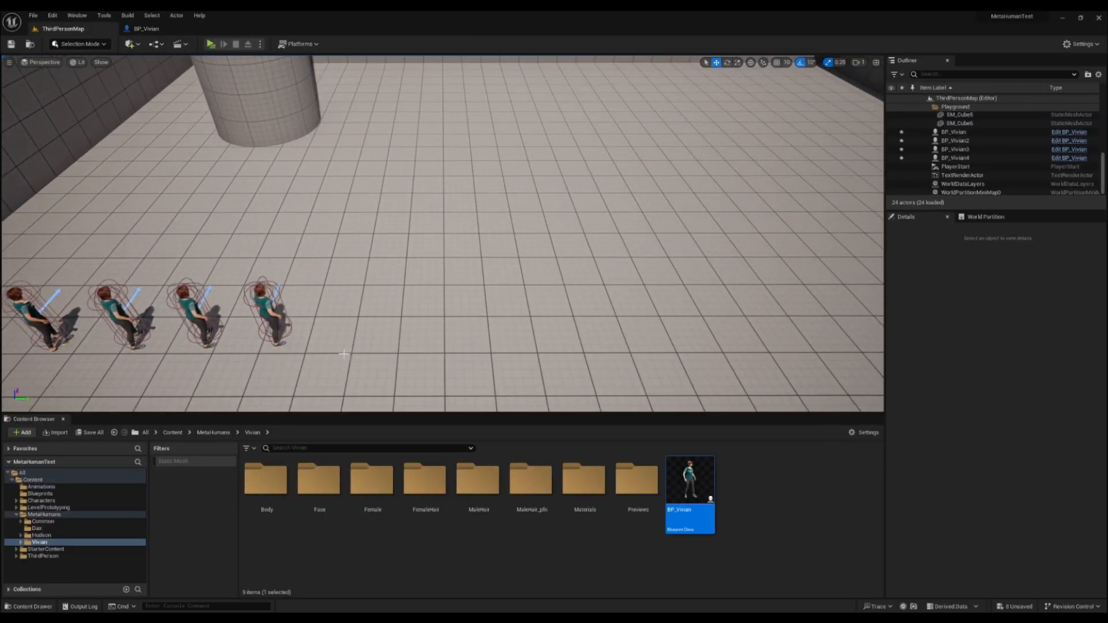
right_click_drag(344, 354, 341, 353)
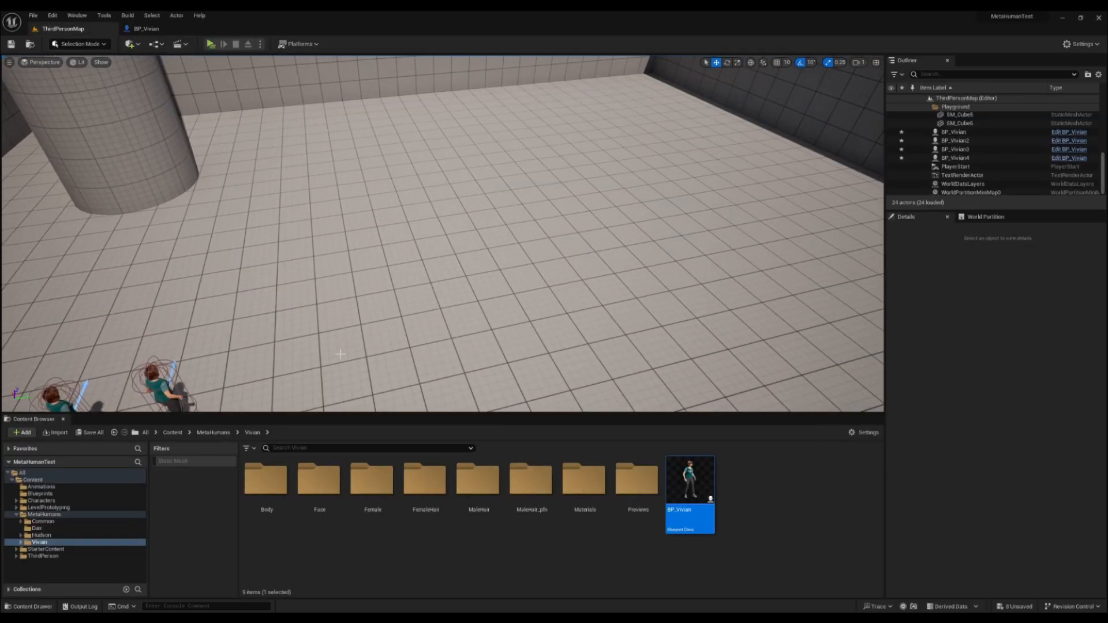
left_click(42, 487)
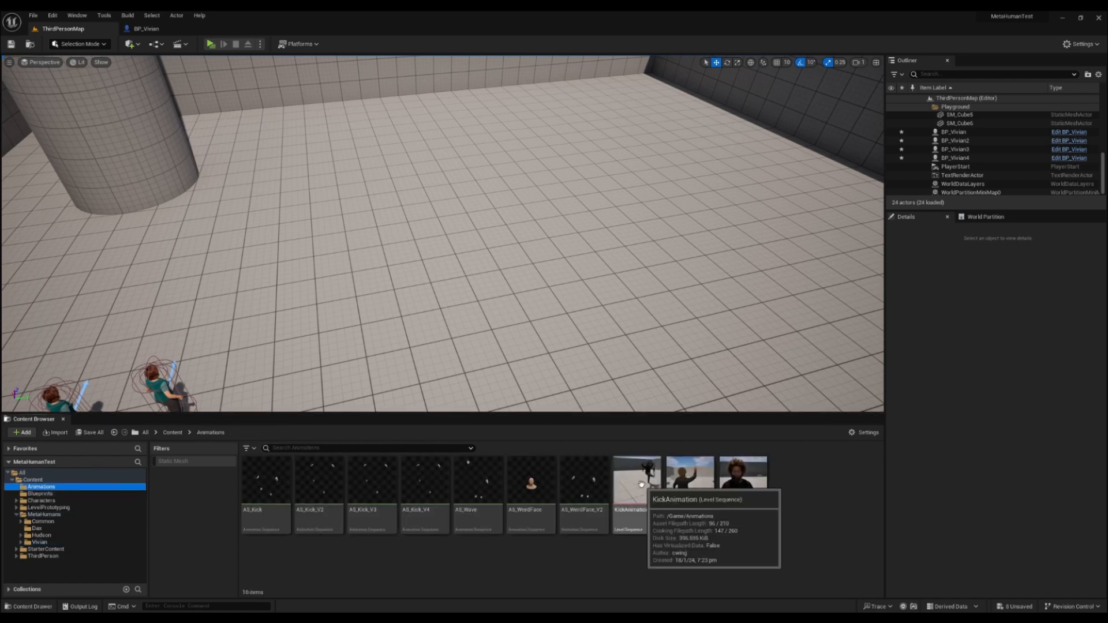
double_click(640, 485)
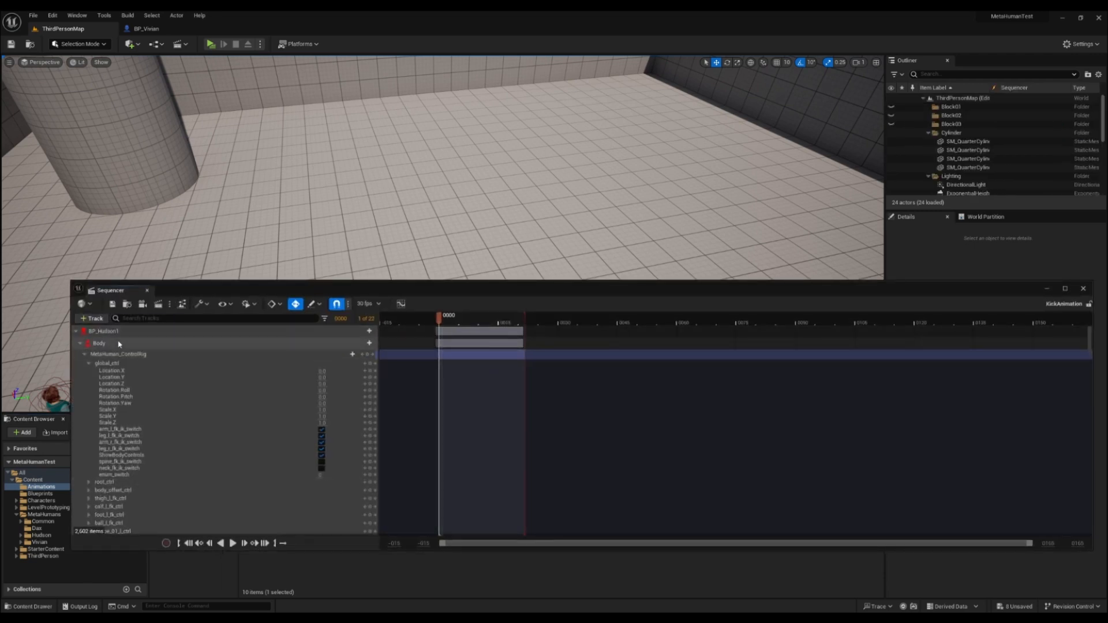
Step: Place BP_Hudson1 from the MetaHumans Hudson folder on the empty floor beyond the row of BP_Vivian characters
left_click_drag(248, 294, 232, 118)
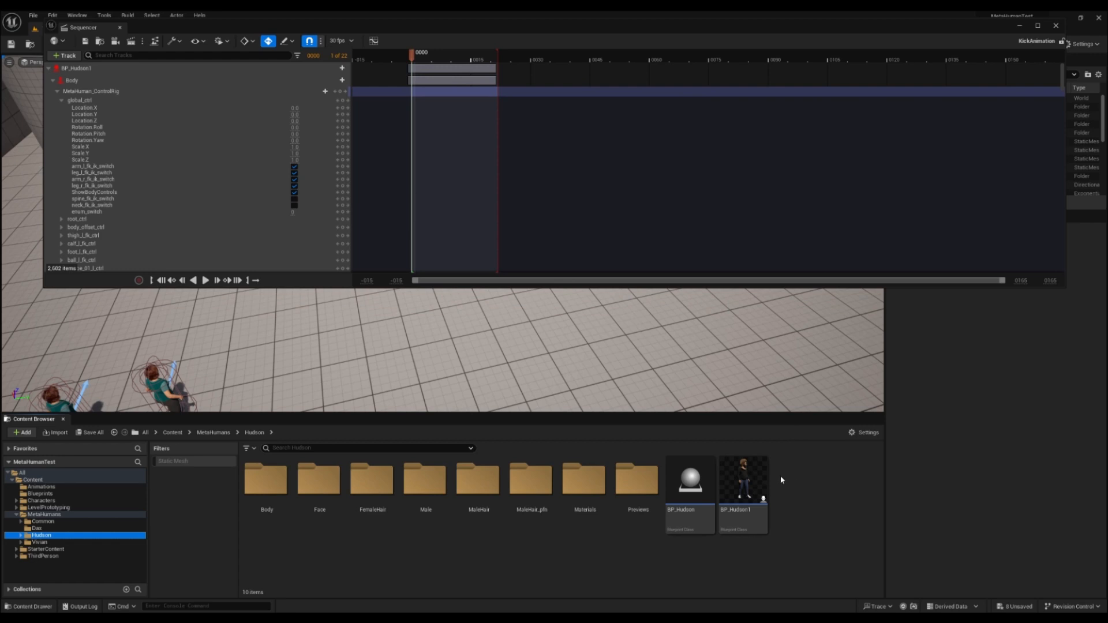
left_click(751, 481)
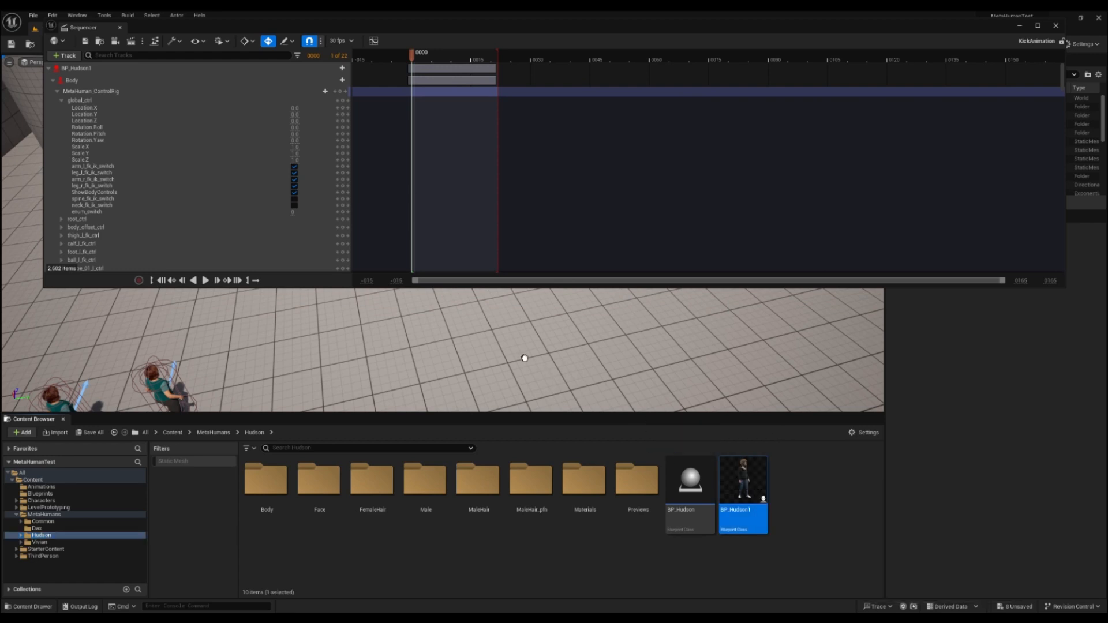
left_click_drag(468, 336, 458, 328)
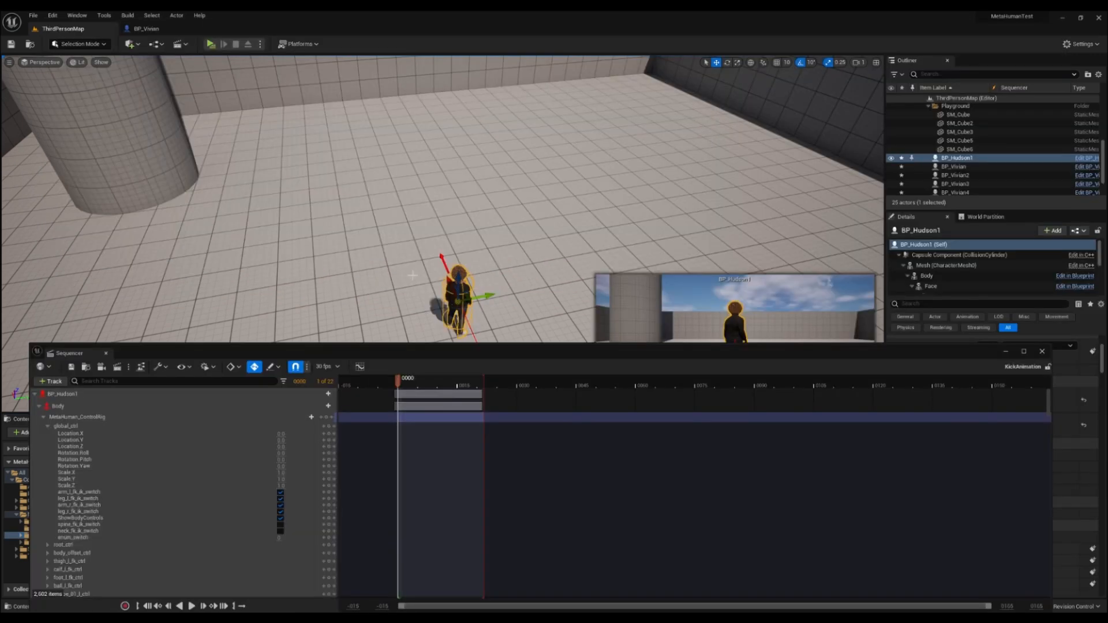
Step: Bind the placed BP_Hudson1 actor to the sequence's BP_Hudson1 track and scrub the animation to frame 21
right_click(63, 393)
mouse_move(109, 165)
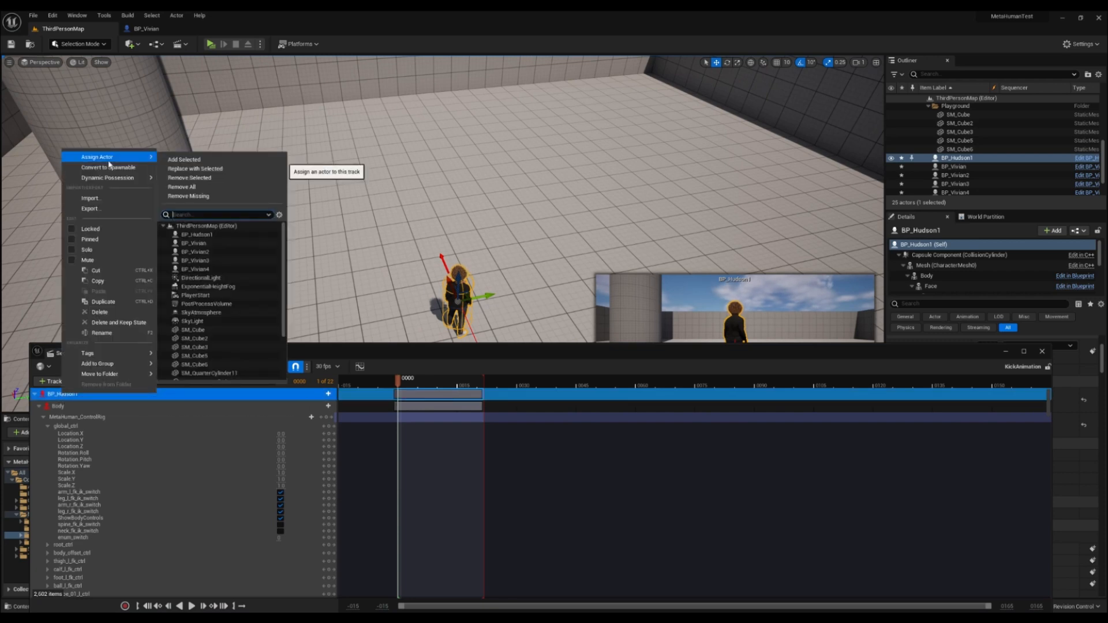
left_click(220, 162)
key("f")
left_click_drag(397, 379, 488, 398)
right_click_drag(542, 539, 584, 532)
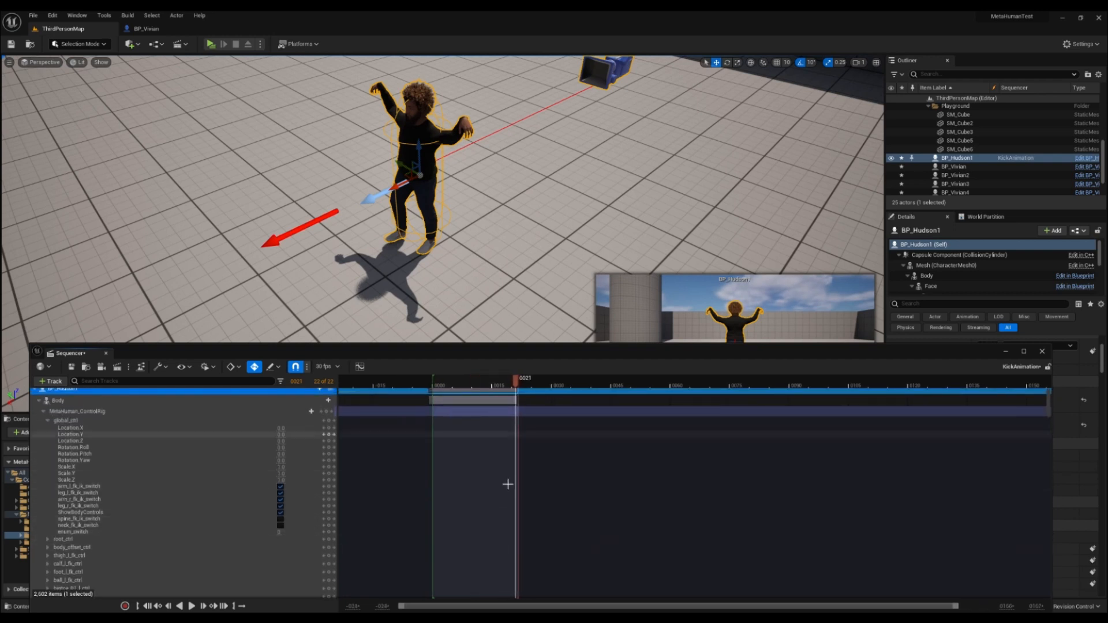
Step: Show the Body track's options, including Bake Animation Sequence, and close the Sequencer
scroll(164, 406, "up", 1)
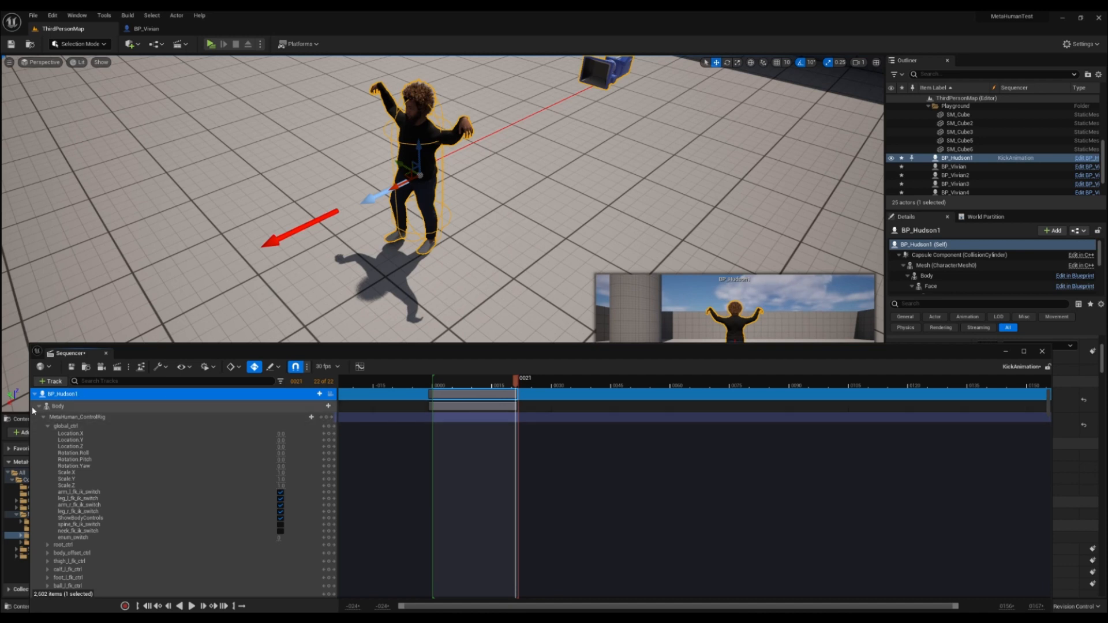
right_click(60, 409)
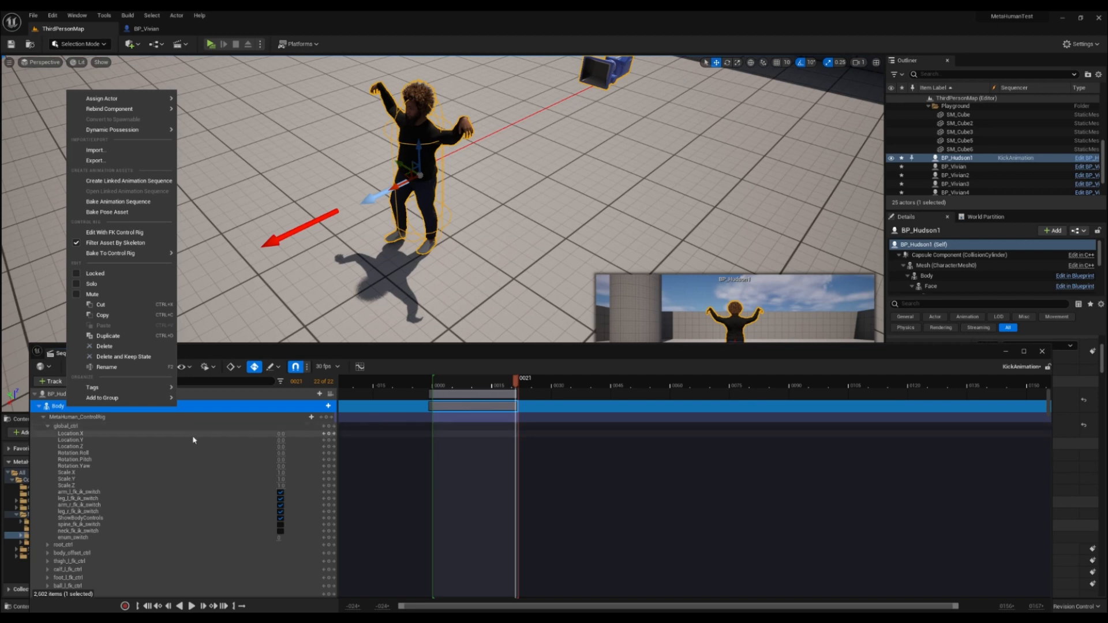
left_click(217, 407)
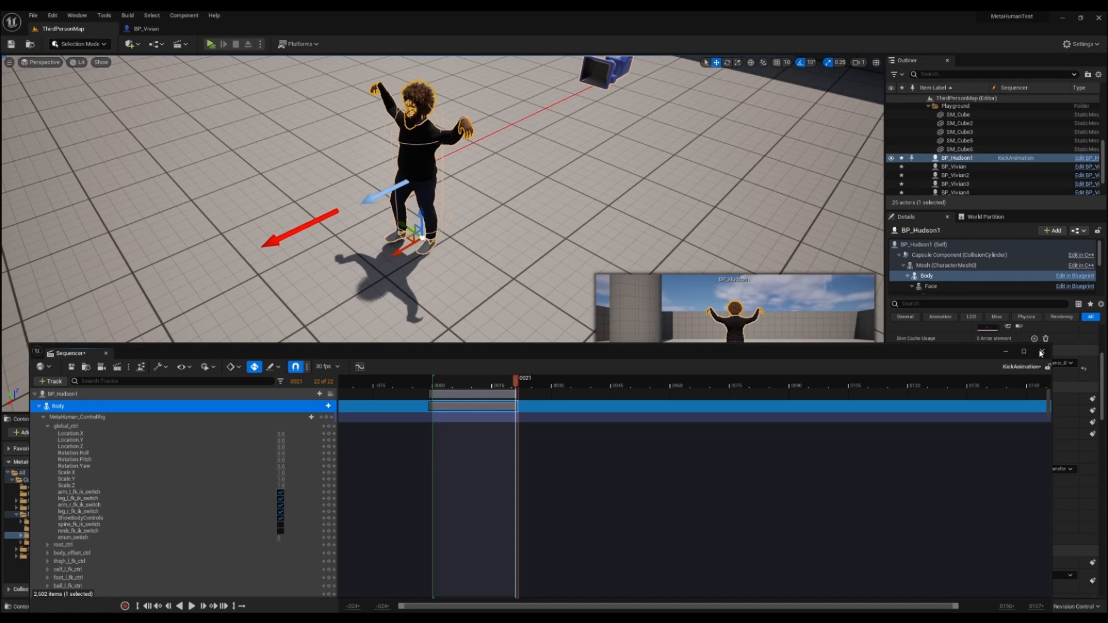
left_click(1041, 352)
Step: Open the BP_Hudson1 blueprint, examine the IA_Kick event chain and view the Play Animation node's available animations
double_click(745, 485)
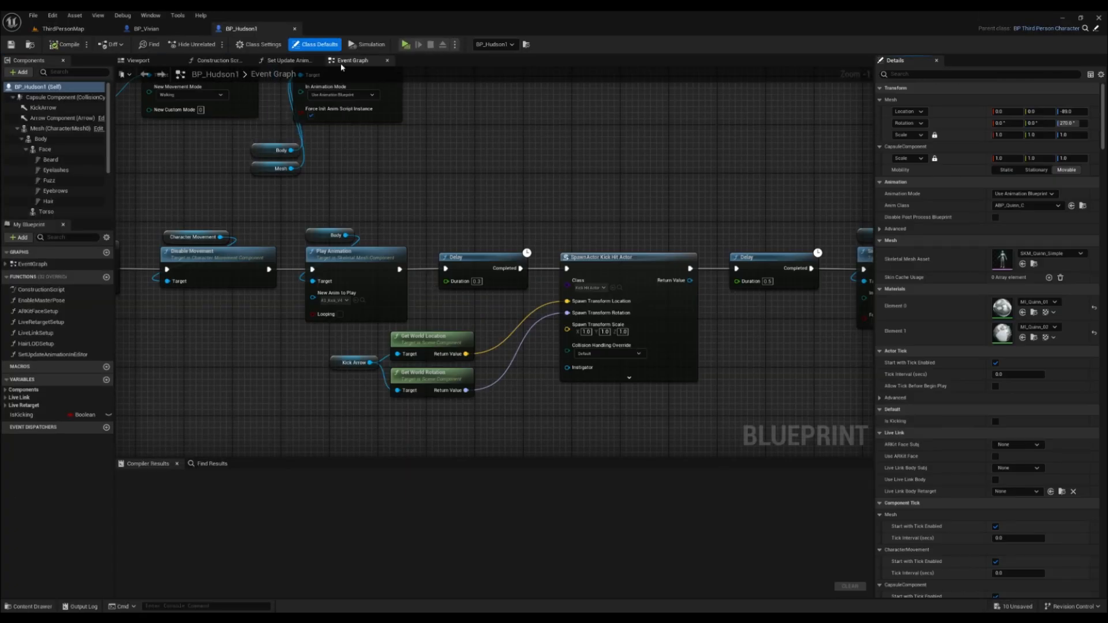
scroll(295, 214, "down", 3)
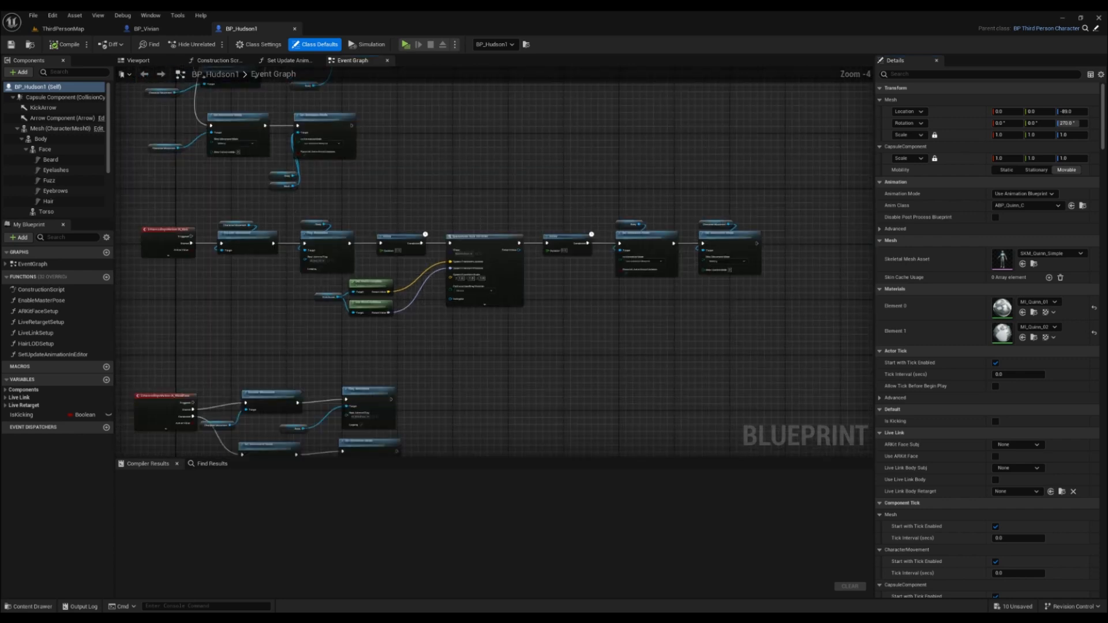
right_click_drag(241, 211, 306, 211)
scroll(187, 252, "up", 2)
right_click_drag(434, 304, 378, 320)
scroll(378, 321, "up", 2)
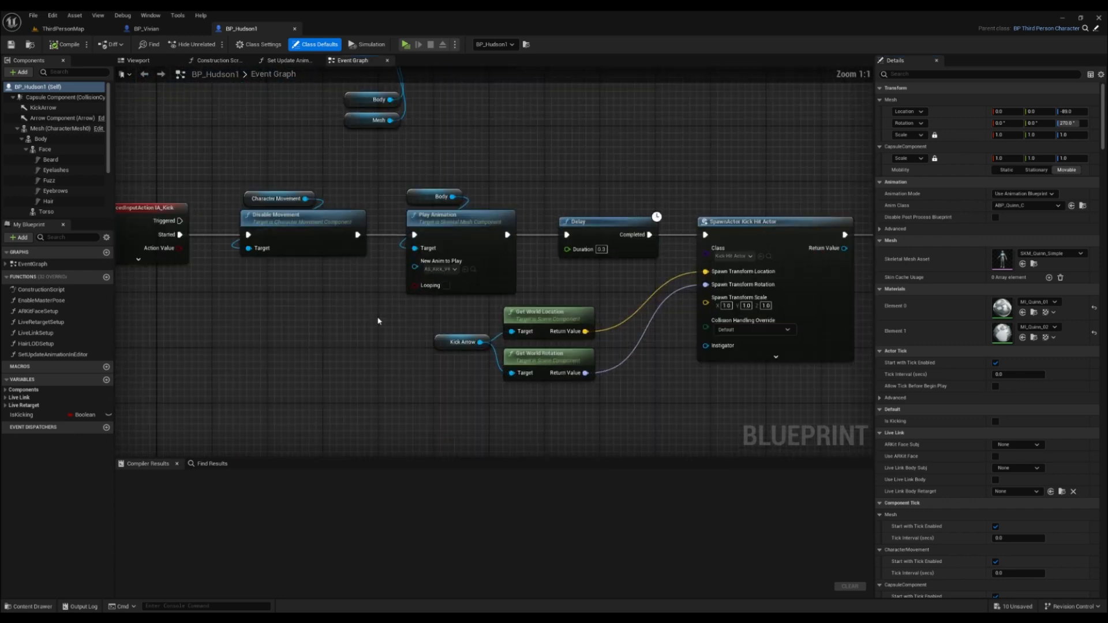
left_click(440, 269)
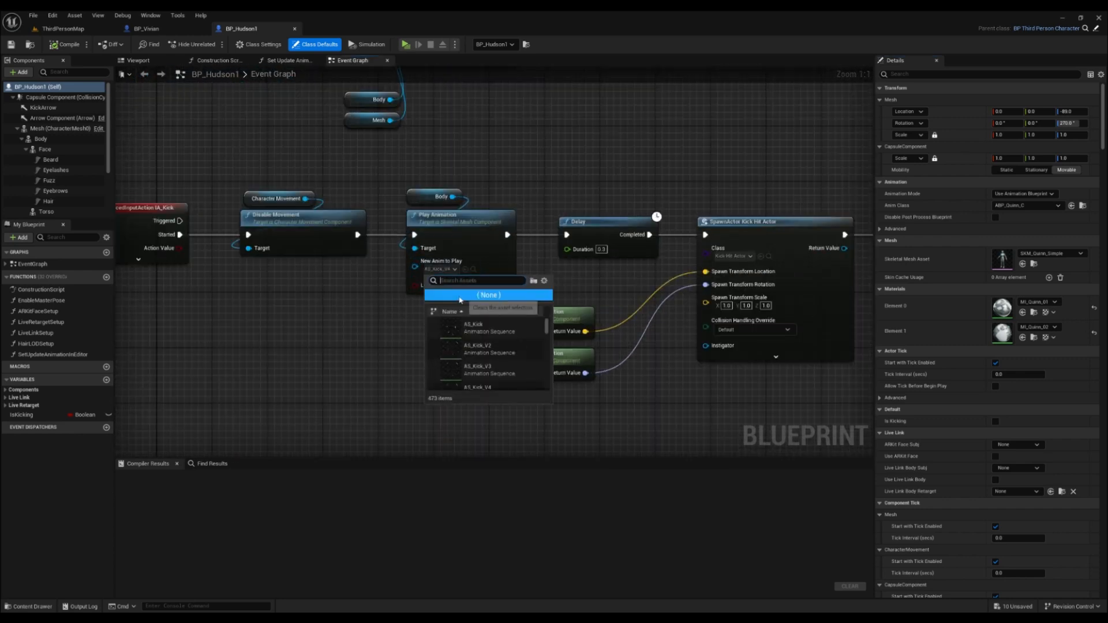
mouse_move(491, 355)
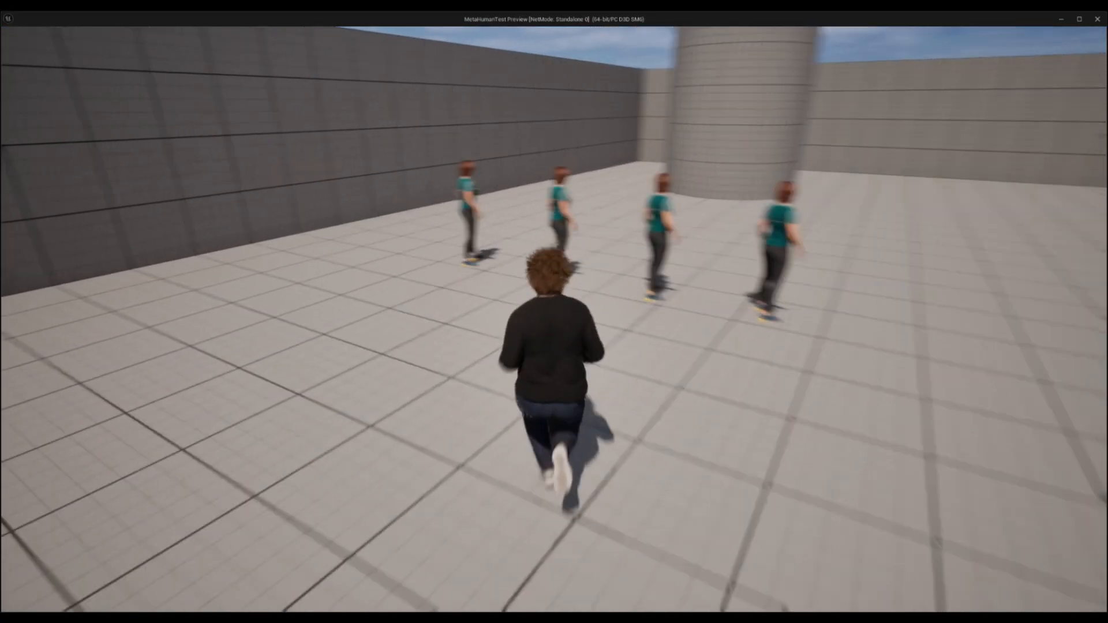
Step: Run the playable character across the floor to the BP_Vivian at the near end of the row and kick her
key("a")
key("w")
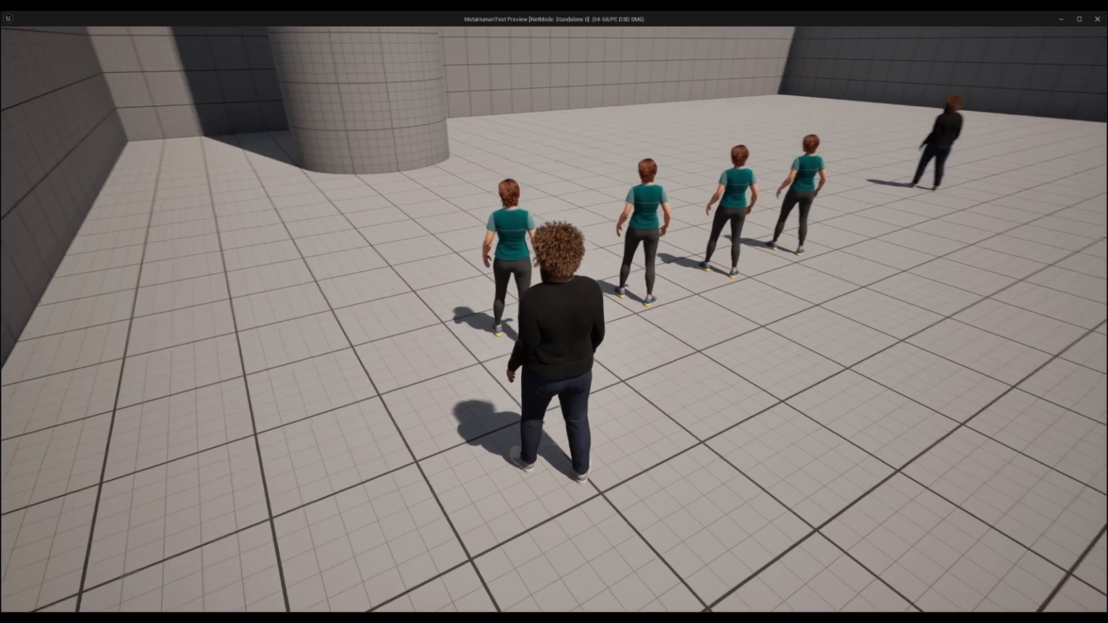
key("d")
key("a")
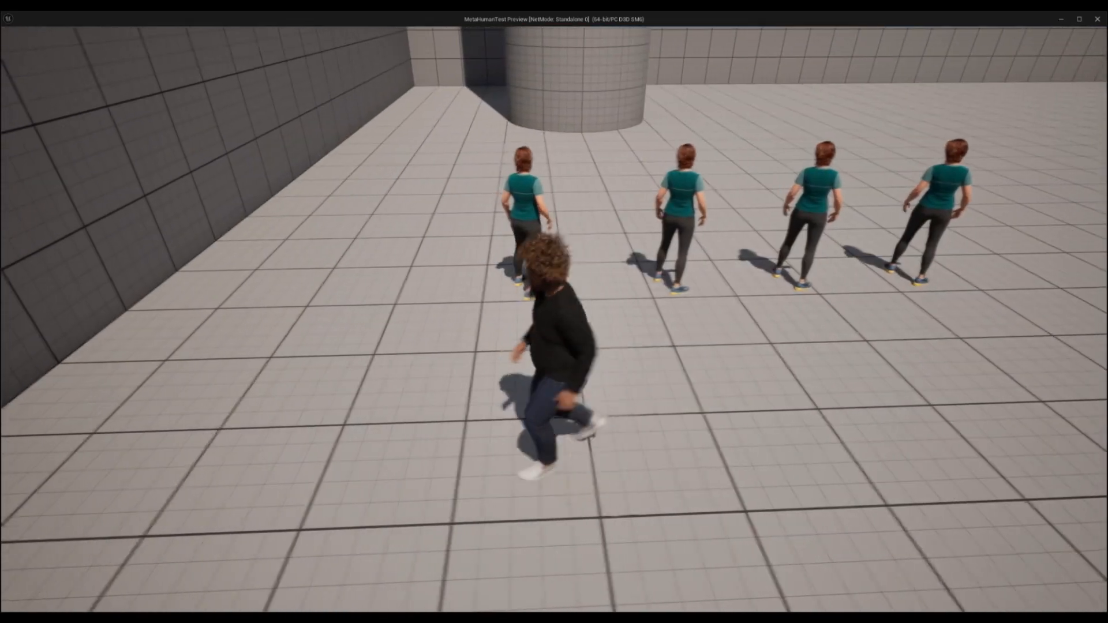
key("w")
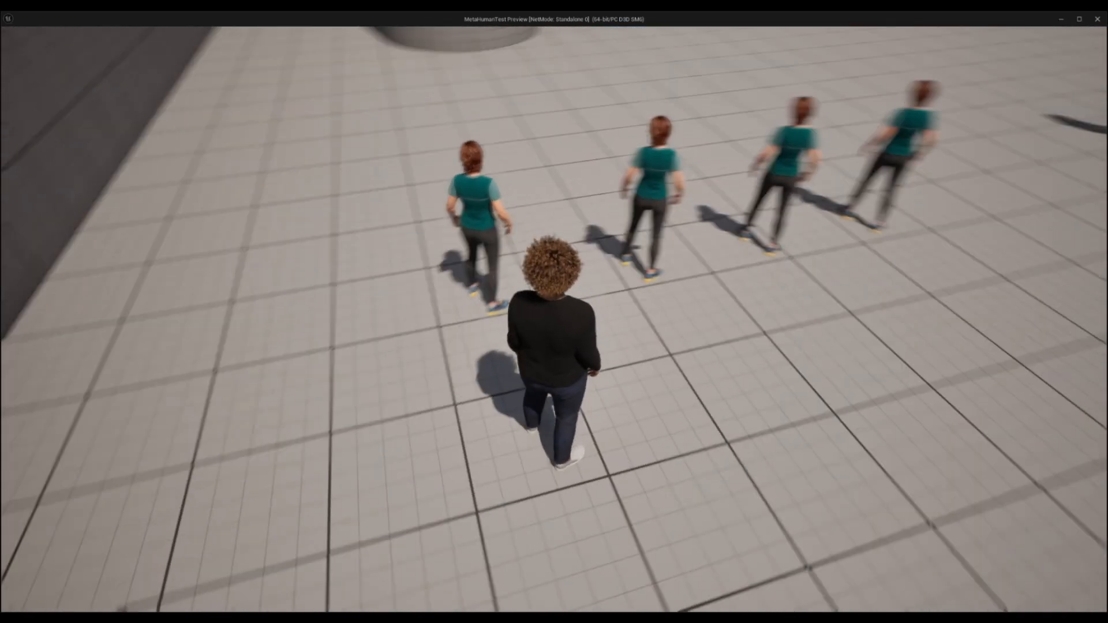
key("d")
key("w")
key("d")
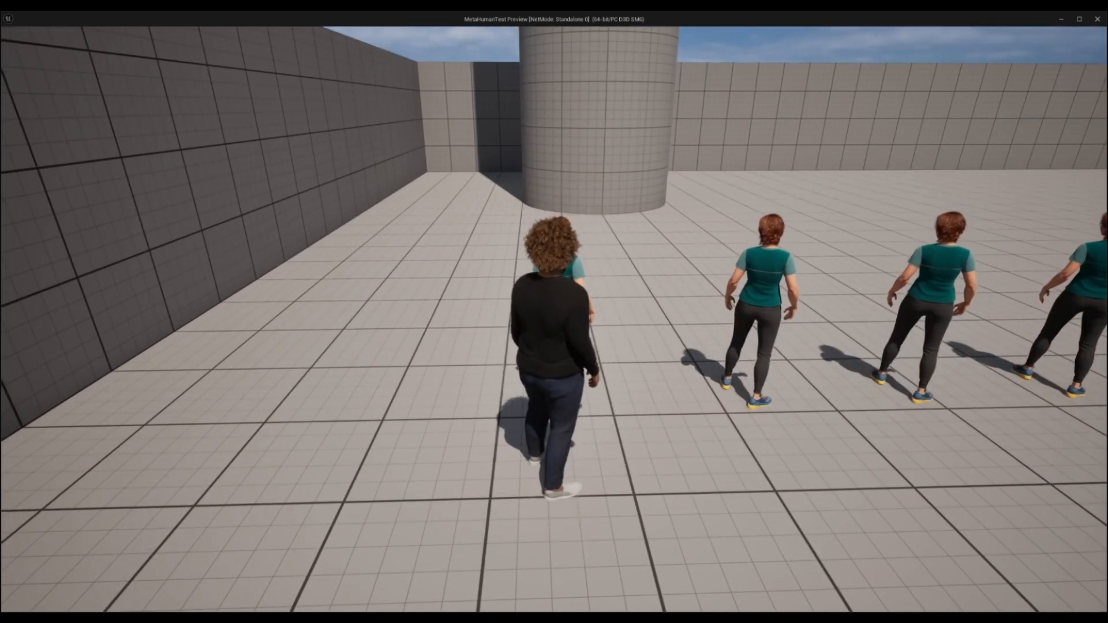
key("f")
Step: Play-test the kick among the BP_Vivian crowd on top of the cylinder and end the play session
key("w")
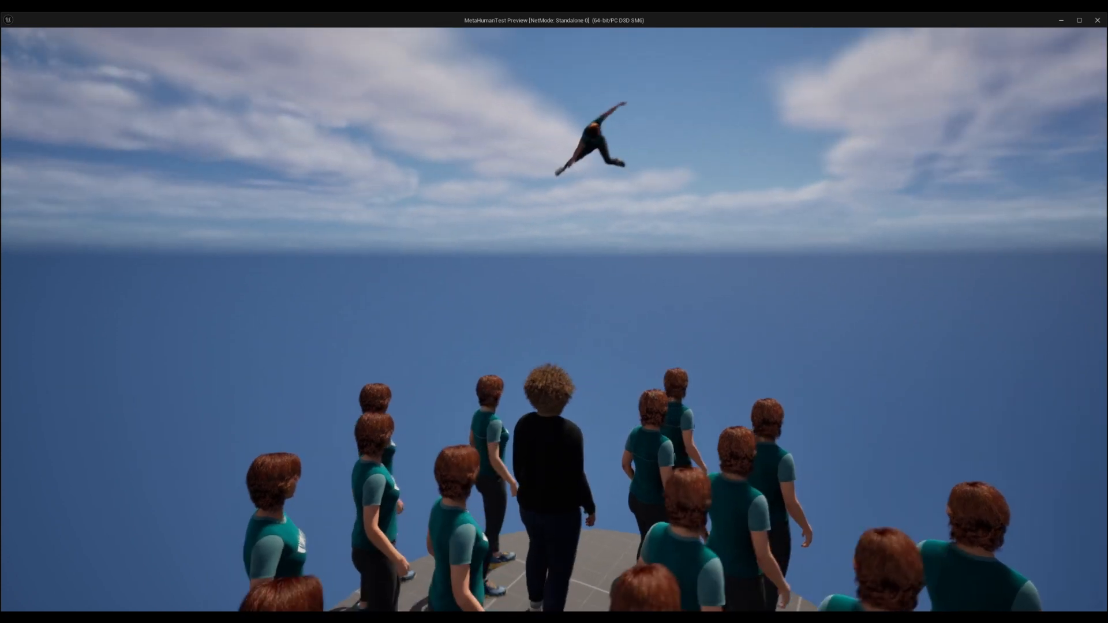
key("f")
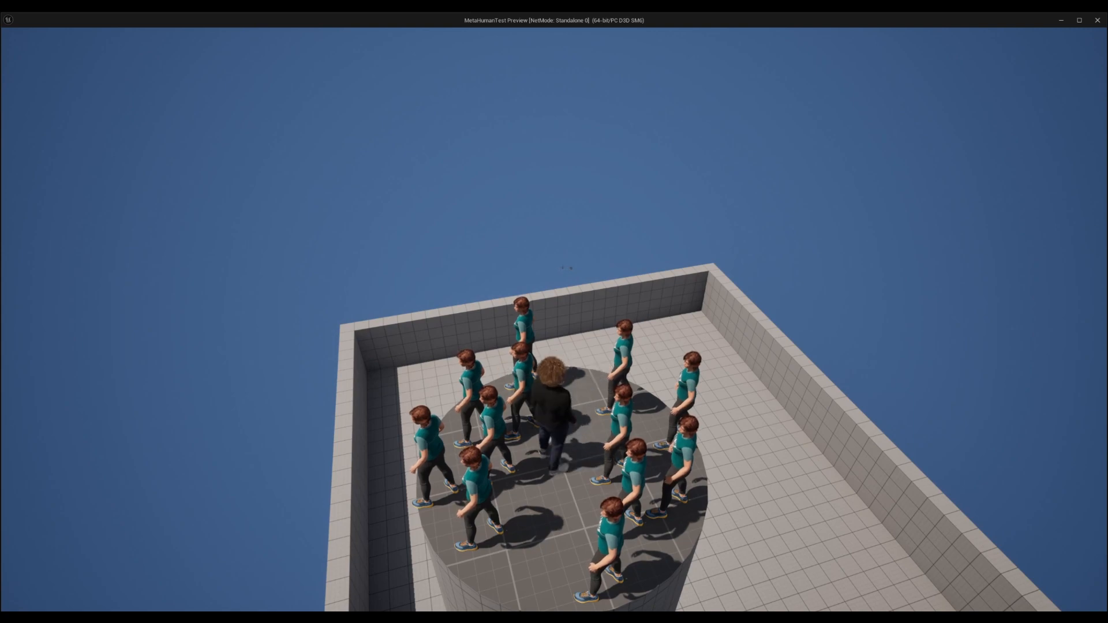
key("Escape")
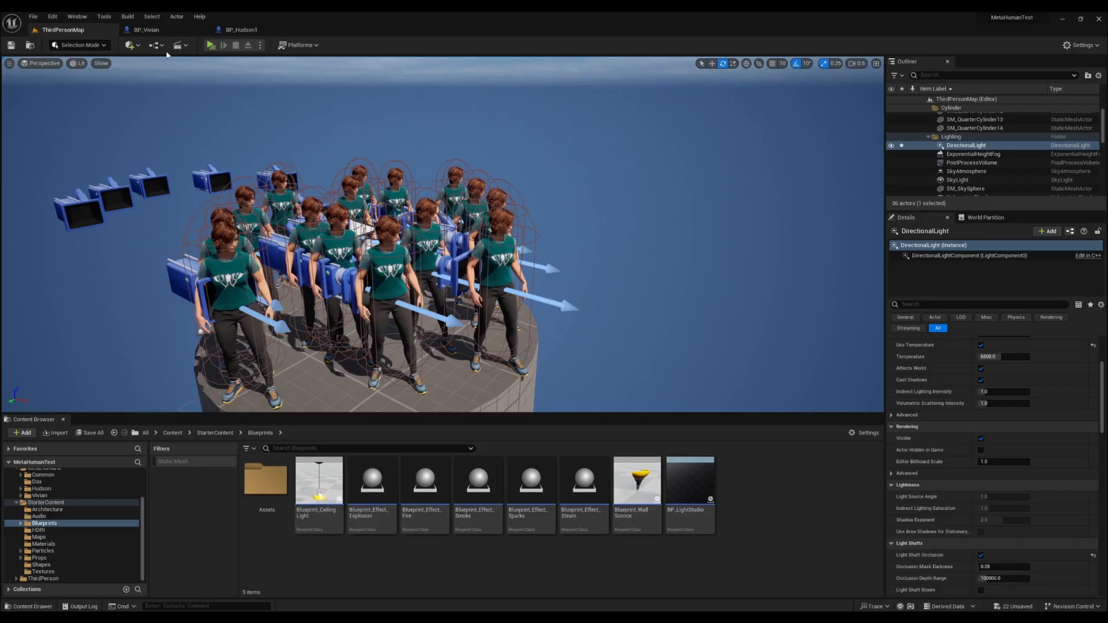
Step: In the BP_Vivian event graph, insert a Do Once node between the GotKicked event and Set Simulate Physics
left_click(156, 31)
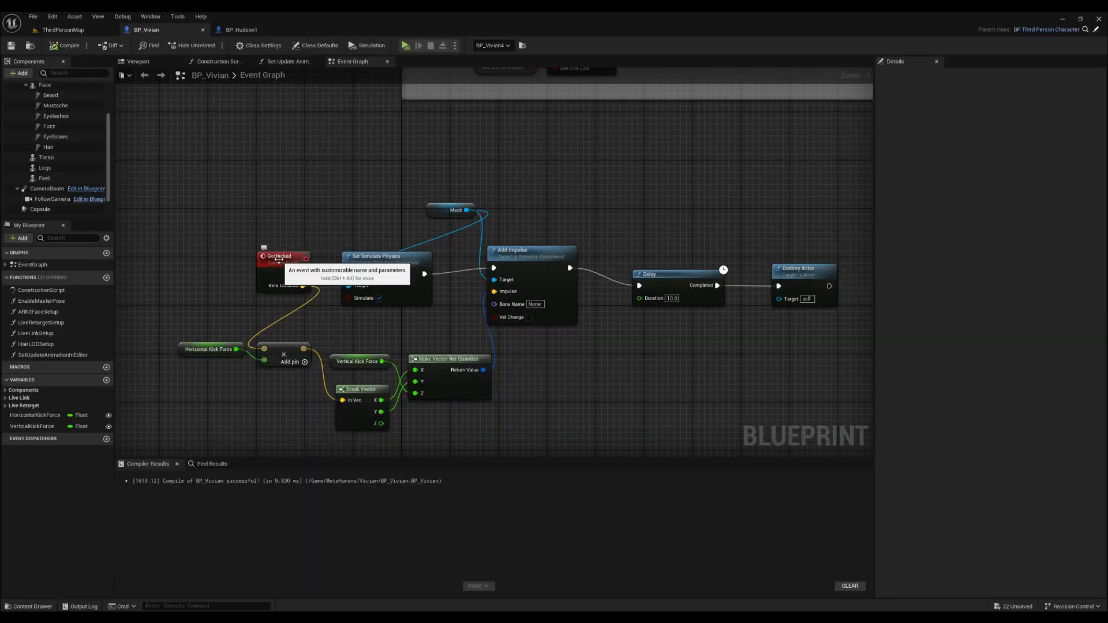
left_click_drag(302, 273, 321, 219)
type("do on")
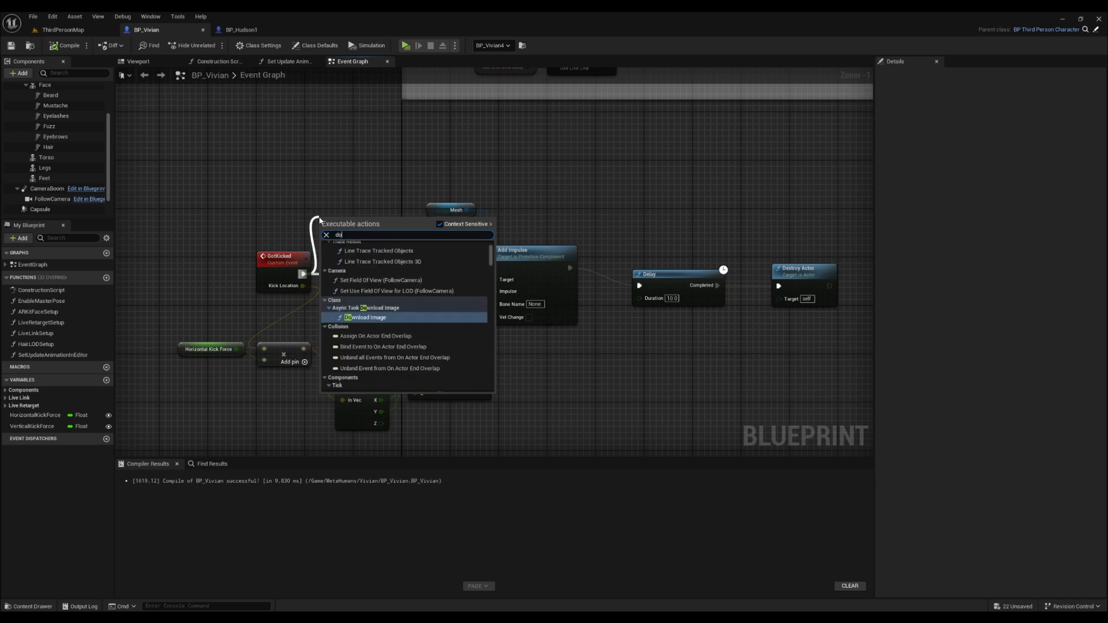
key("Return")
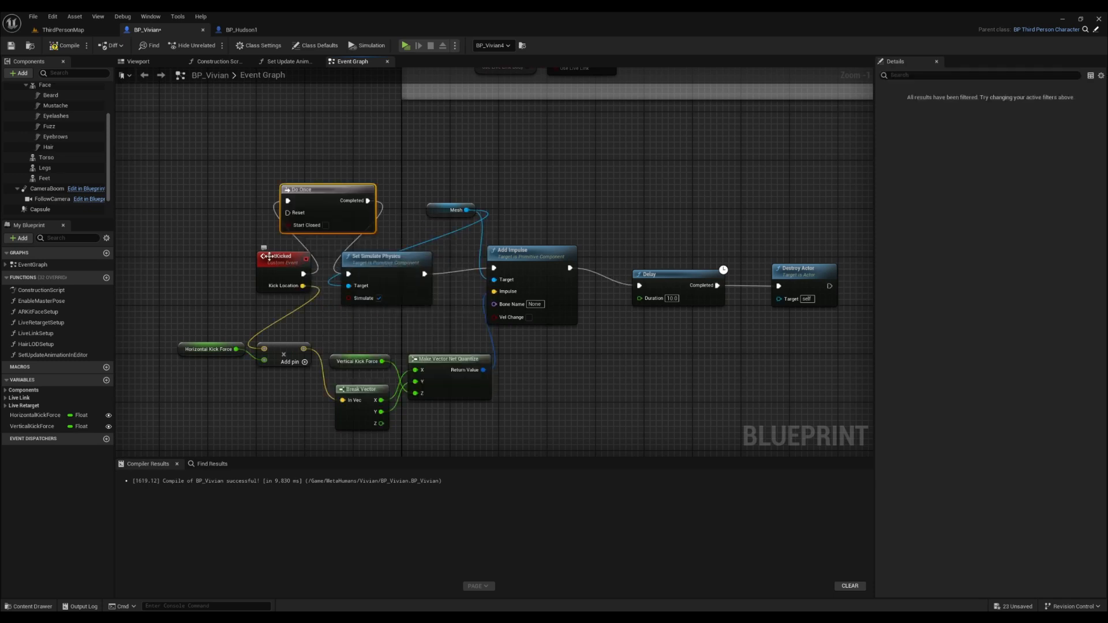